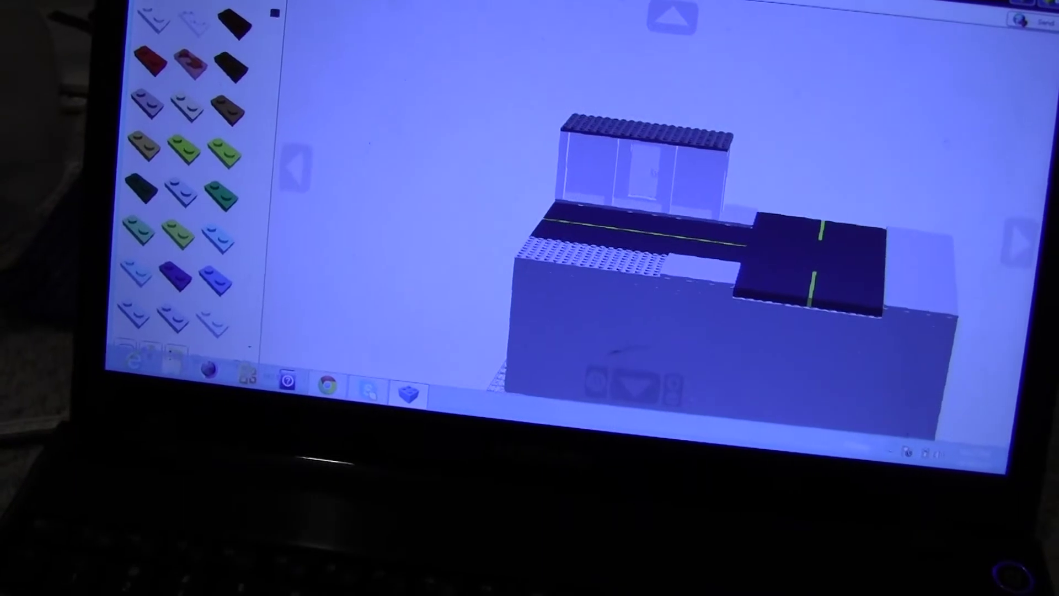
Step: Open another saved LXF model from the File menu's Open dialog in a new view
{"action": "key", "text": "alt+f"}
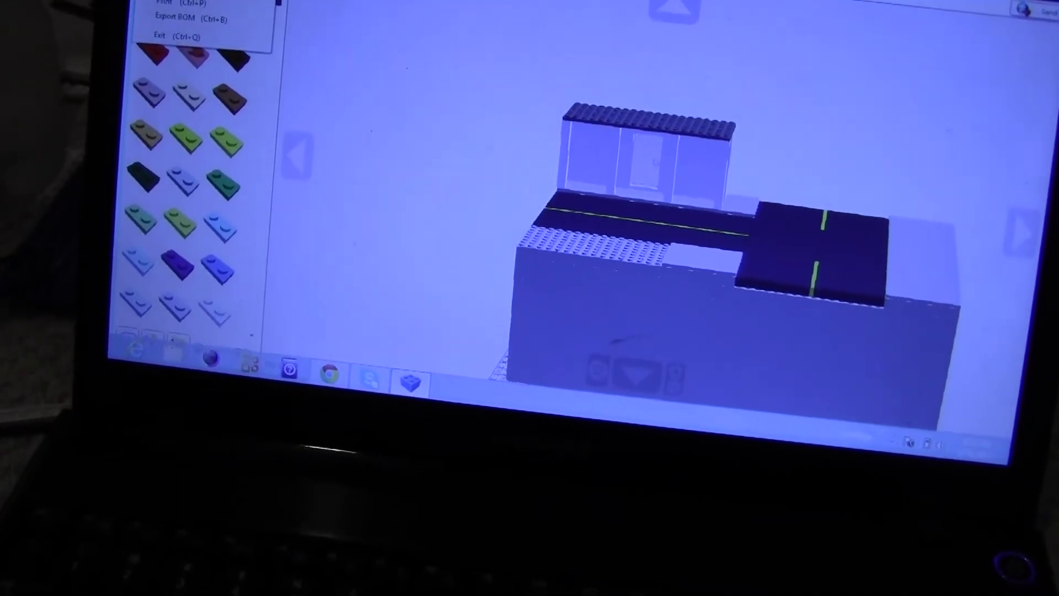
{"action": "key", "text": "ctrl+o"}
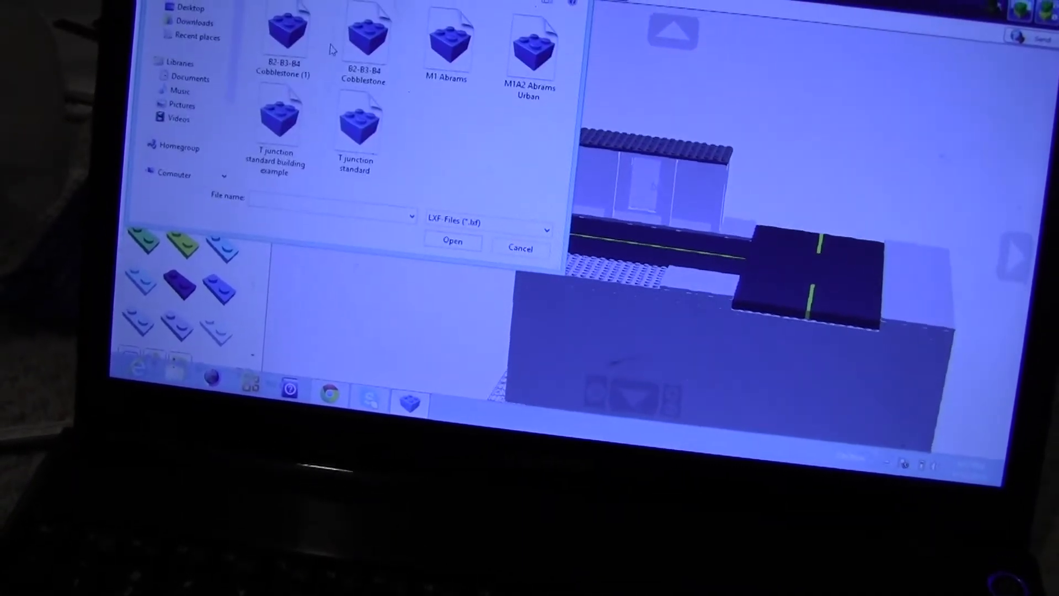
{"action": "double_click", "coordinate": [354, 132]}
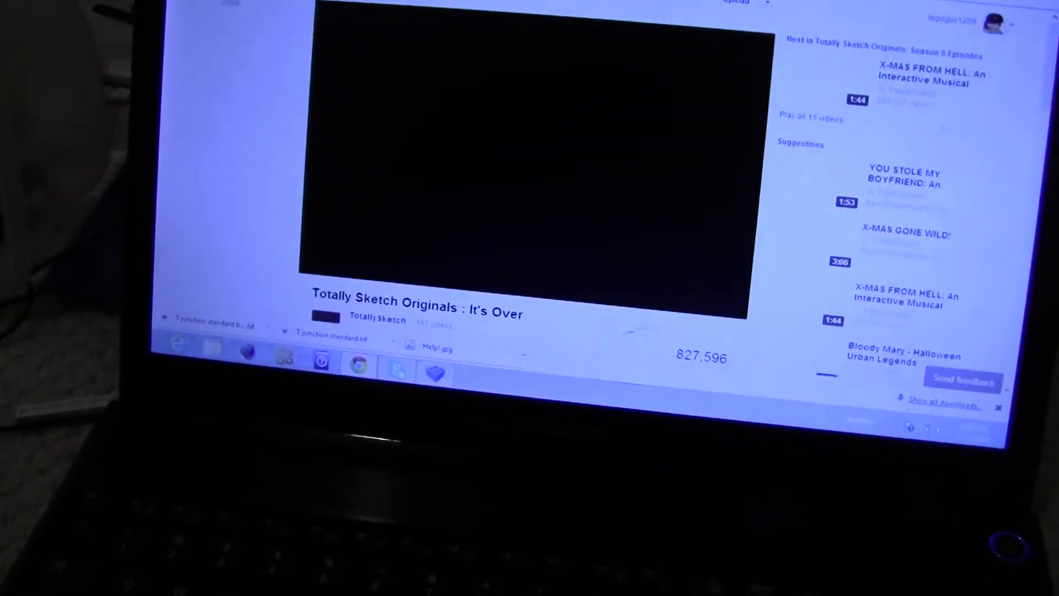
Step: Open the YouTube account panel from the avatar to reach the creator's channel
{"action": "left_click", "coordinate": [995, 44]}
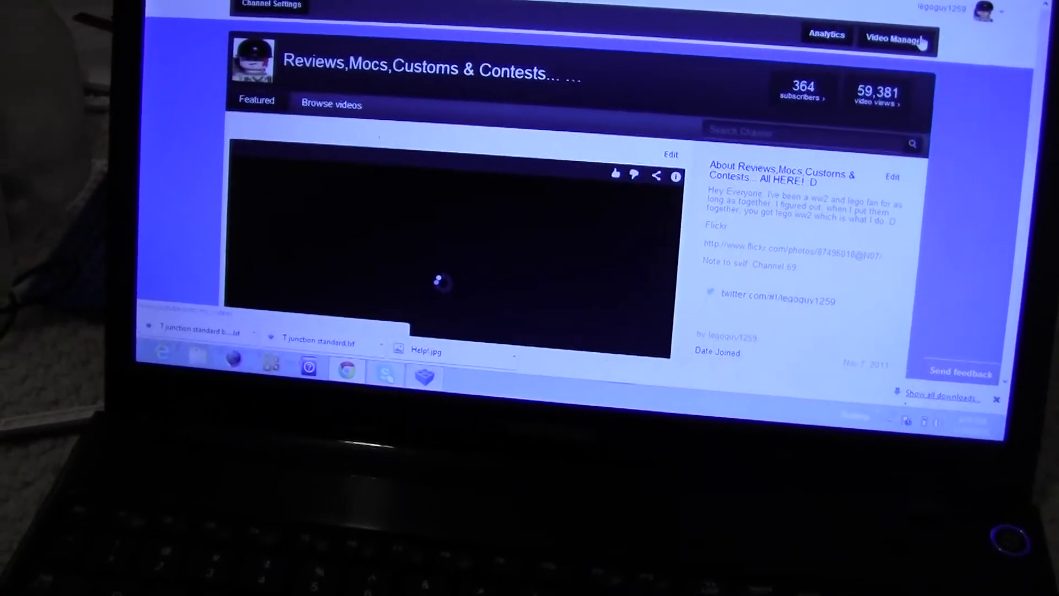
{"action": "scroll", "coordinate": [1033, 201], "scroll_direction": "down", "scroll_amount": 2}
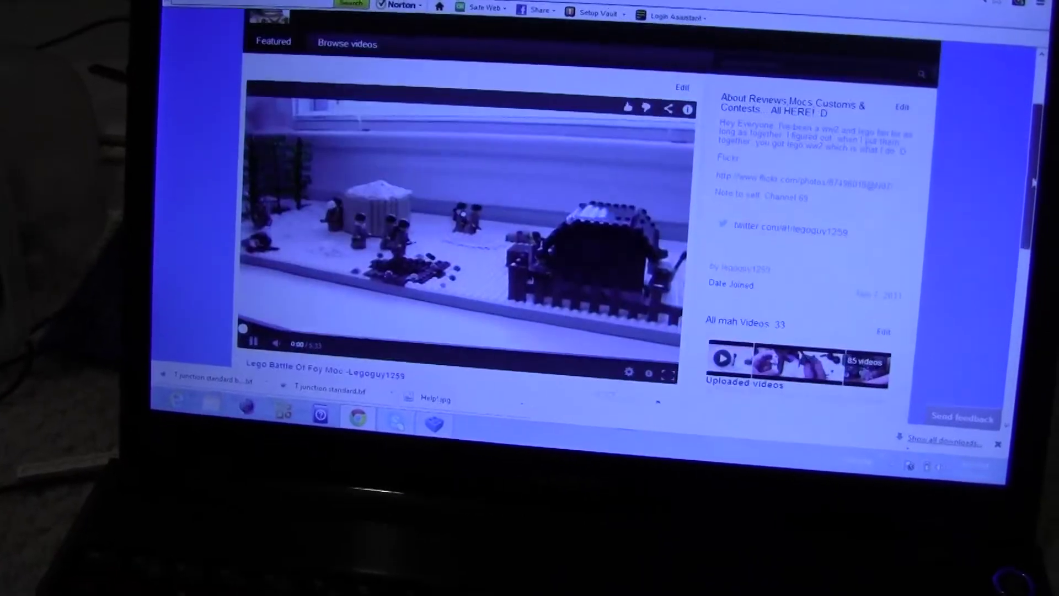
{"action": "scroll", "coordinate": [1033, 201], "scroll_direction": "down", "scroll_amount": 2}
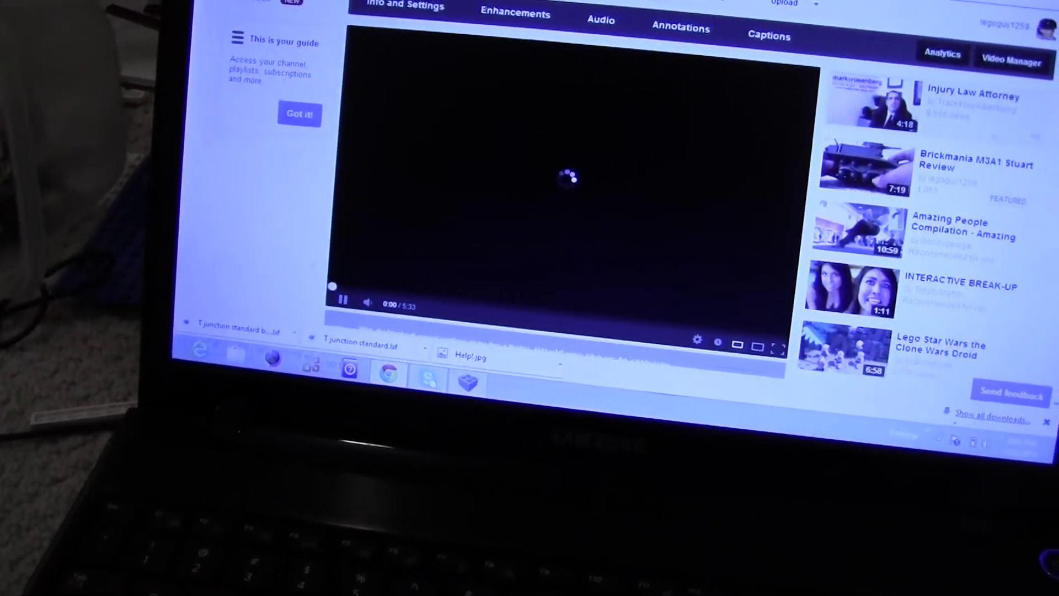
{"action": "scroll", "coordinate": [722, 277], "scroll_direction": "down", "scroll_amount": 3}
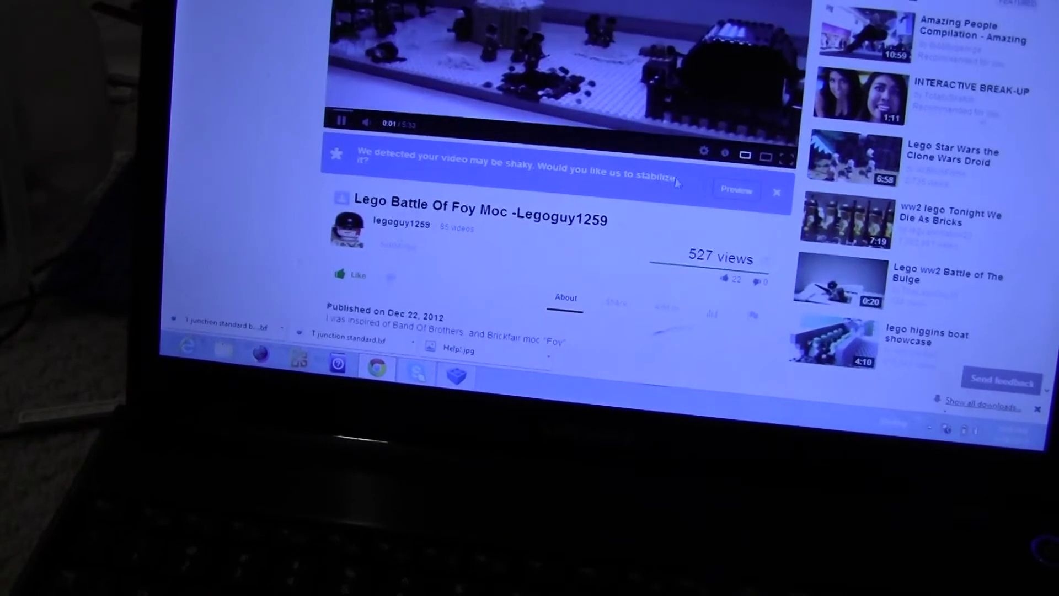